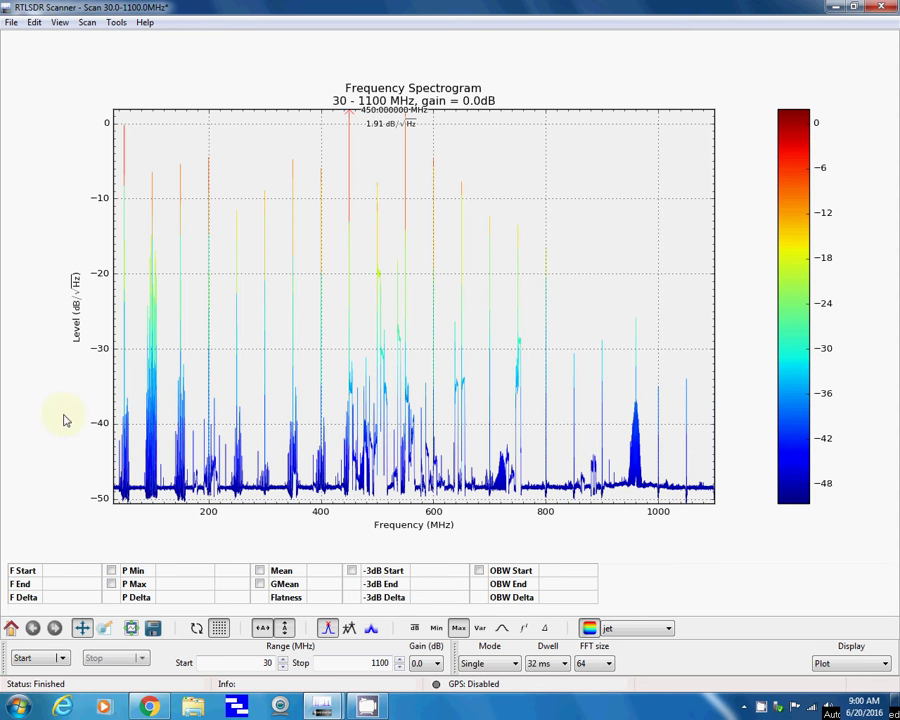
- Switch from RTLSDR Scanner to Chrome, showing rtl-sdr.com's Big List of RTL-SDR Supported Software
click(145, 707)
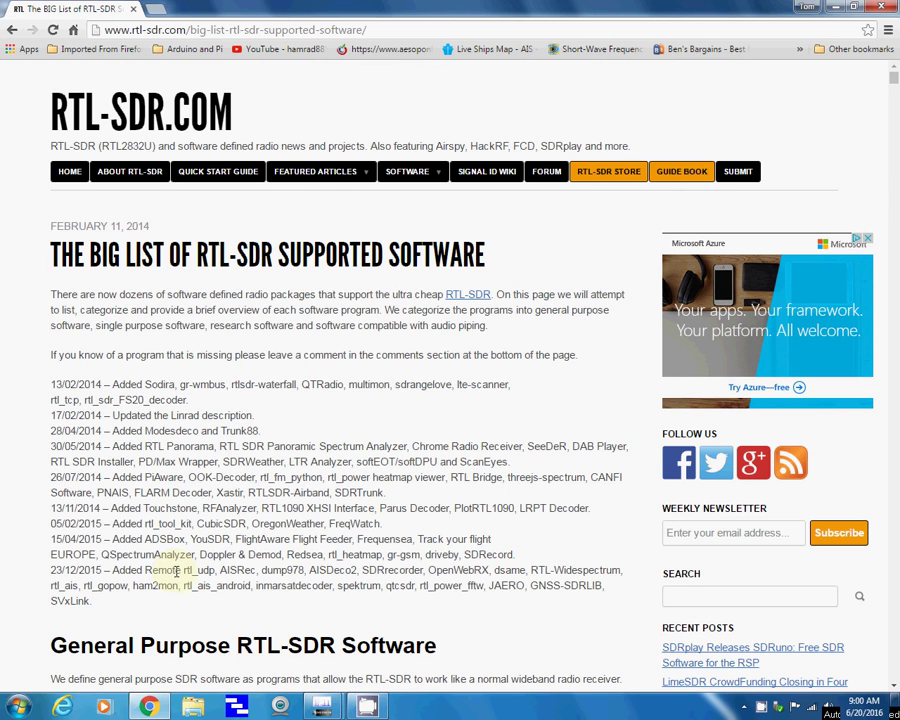
scroll(176, 571, down, 3)
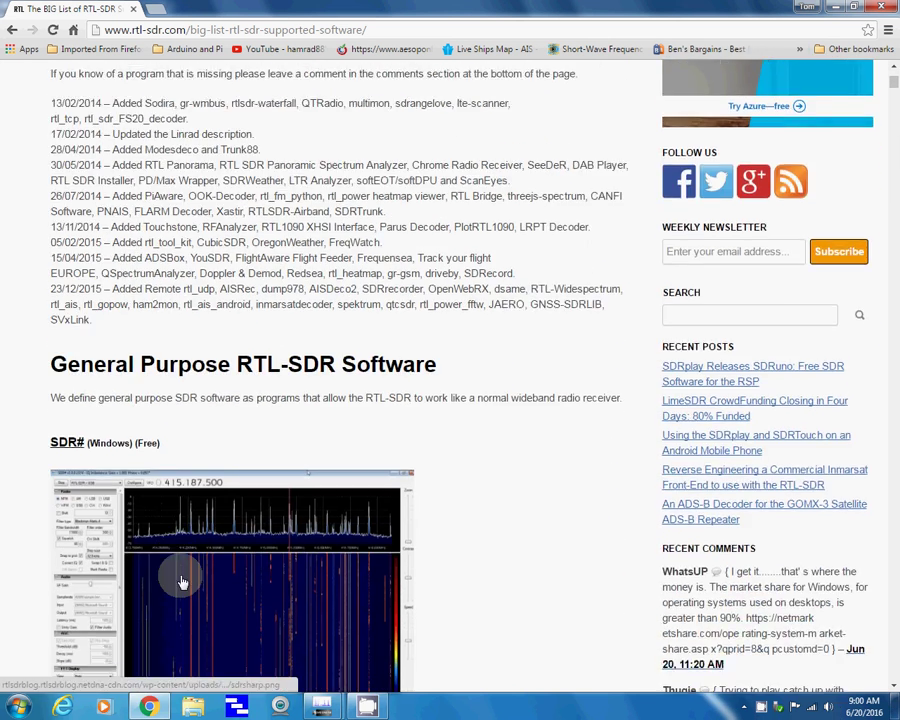
scroll(182, 581, down, 3)
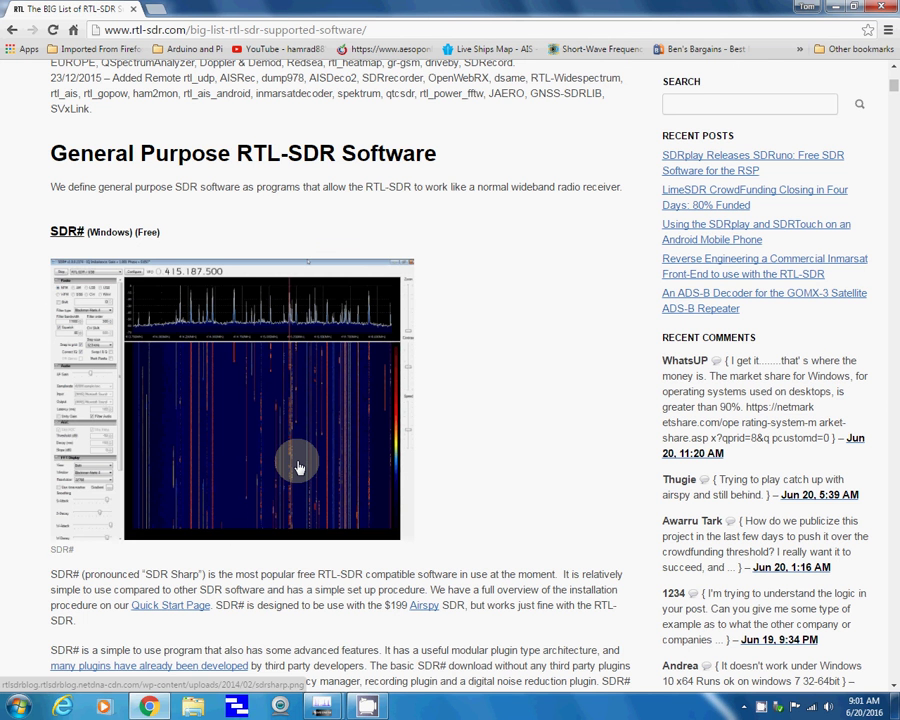
- Scroll past the single-purpose tools and open the Wavesink Plus screenshot in a new tab
scroll(298, 468, down, 3)
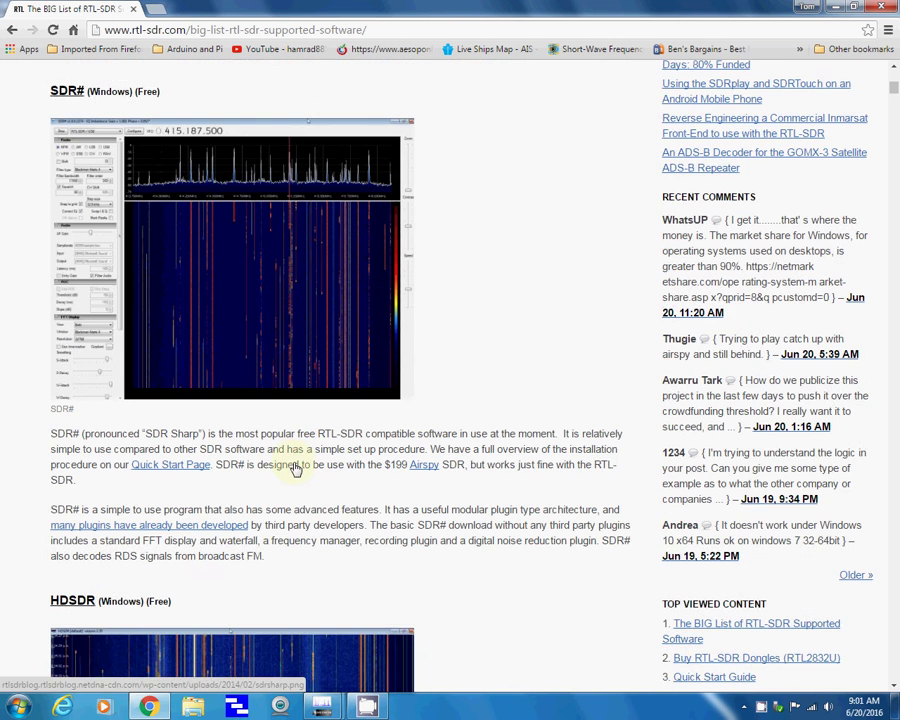
scroll(296, 469, down, 5)
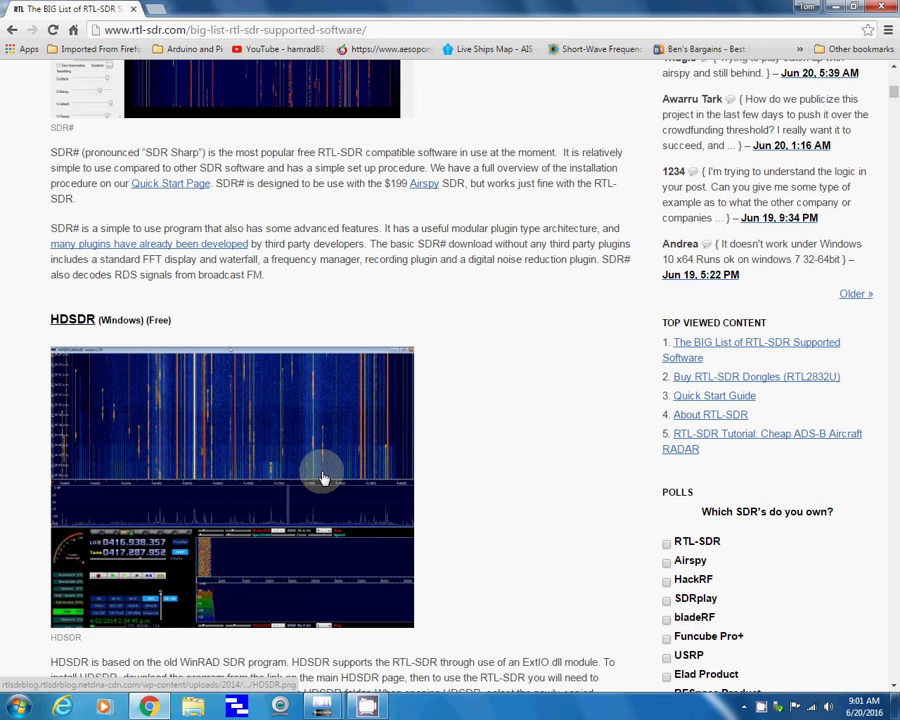
scroll(320, 485, down, 1)
scroll(318, 460, down, 4)
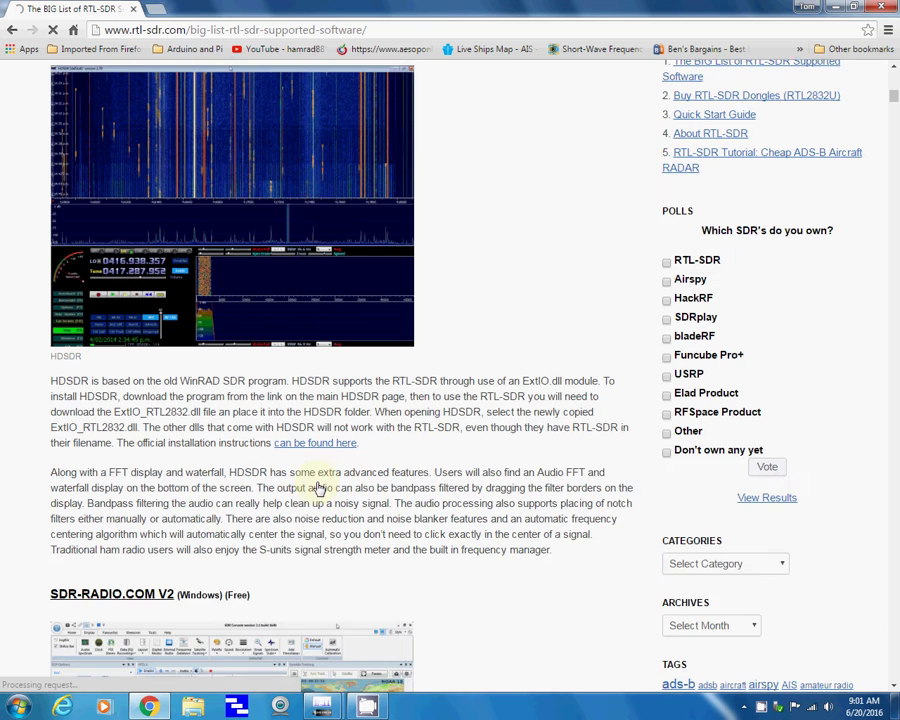
scroll(315, 460, down, 4)
scroll(312, 488, down, 3)
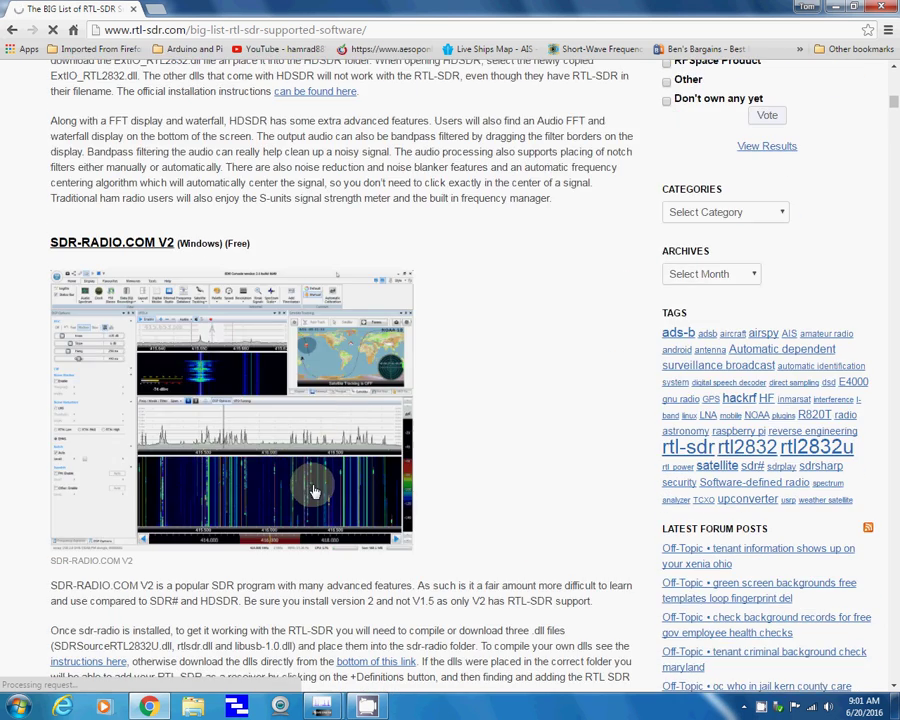
scroll(312, 490, down, 3)
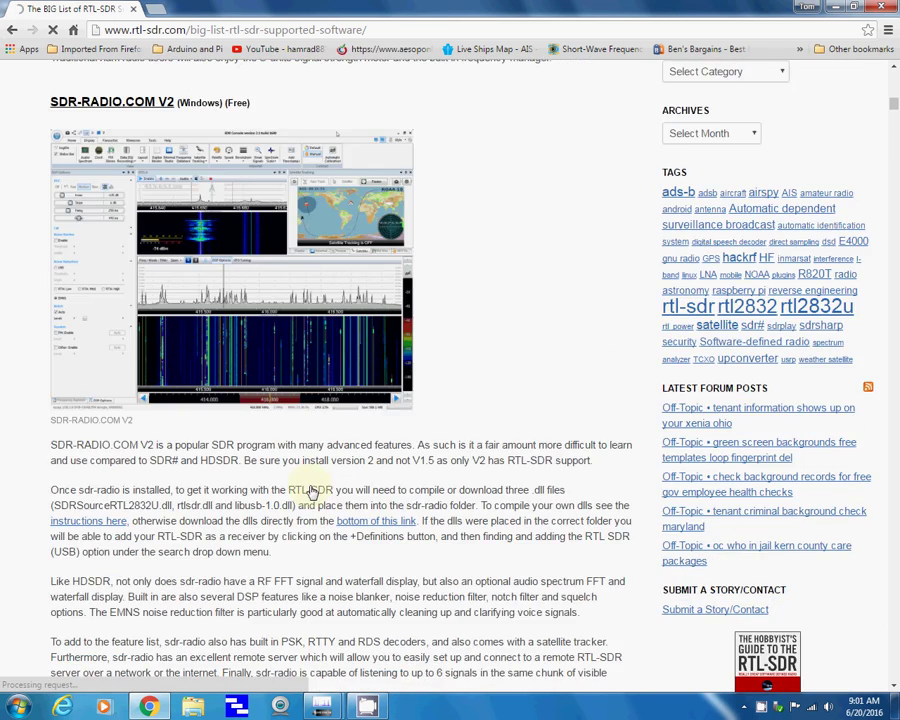
scroll(312, 492, down, 4)
scroll(309, 494, down, 4)
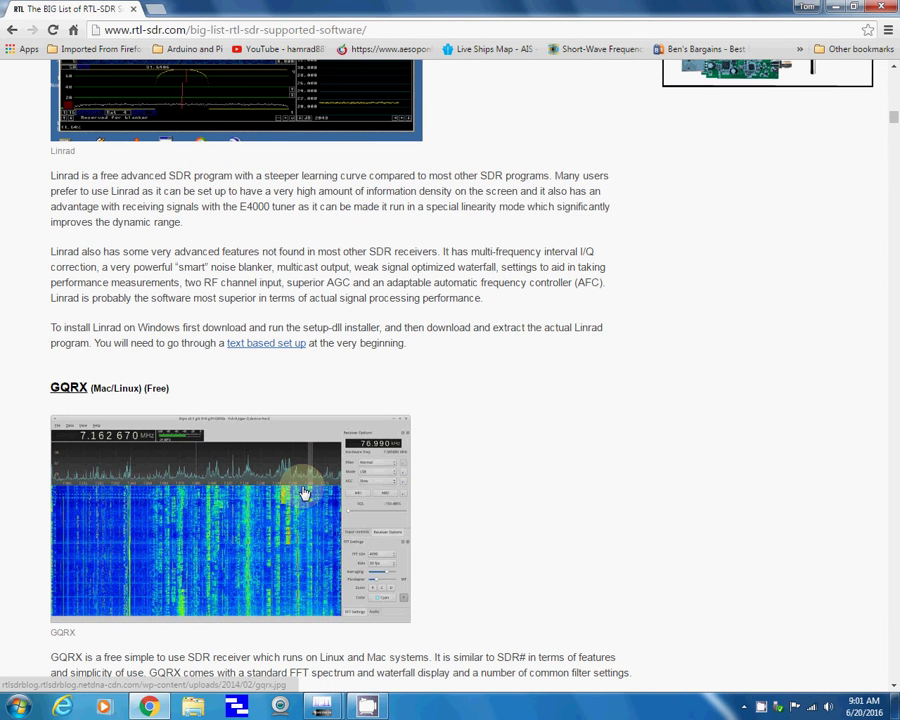
scroll(304, 494, down, 3)
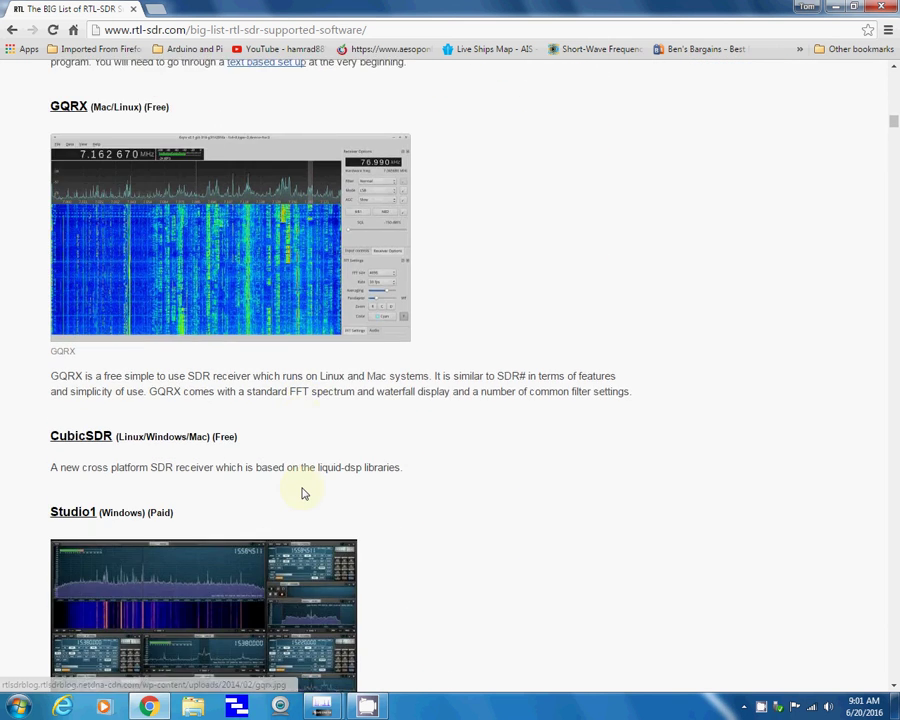
scroll(304, 494, down, 9)
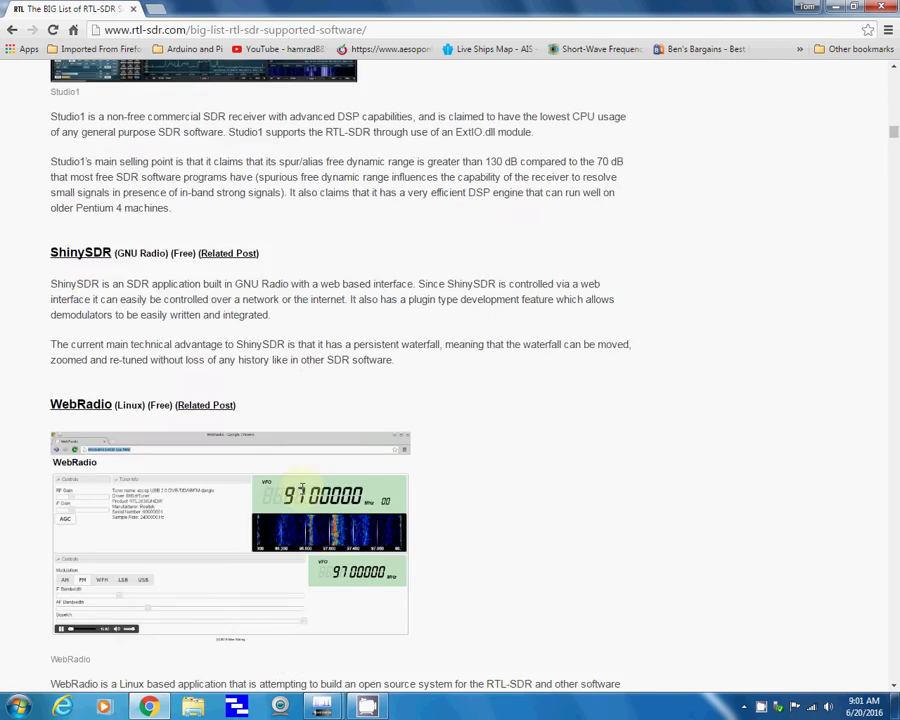
scroll(304, 494, down, 3)
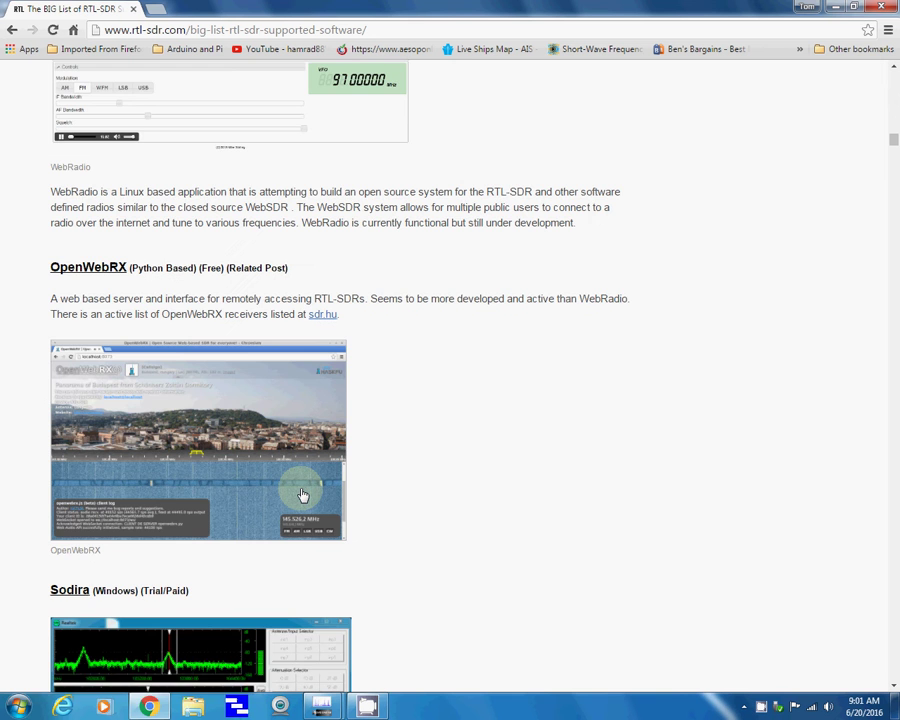
scroll(303, 495, down, 5)
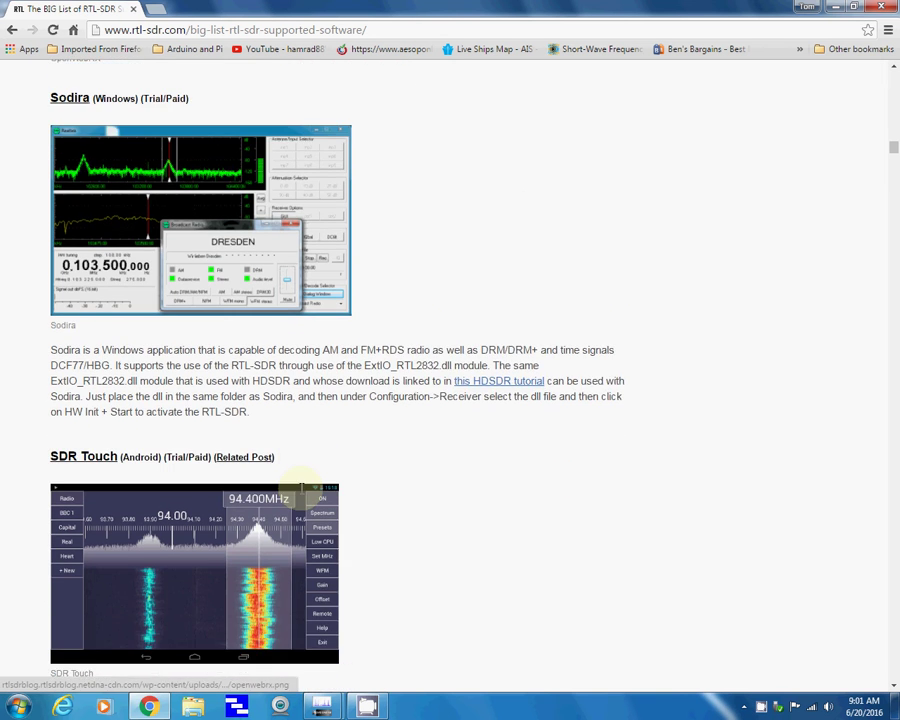
scroll(303, 495, down, 1)
scroll(303, 495, down, 4)
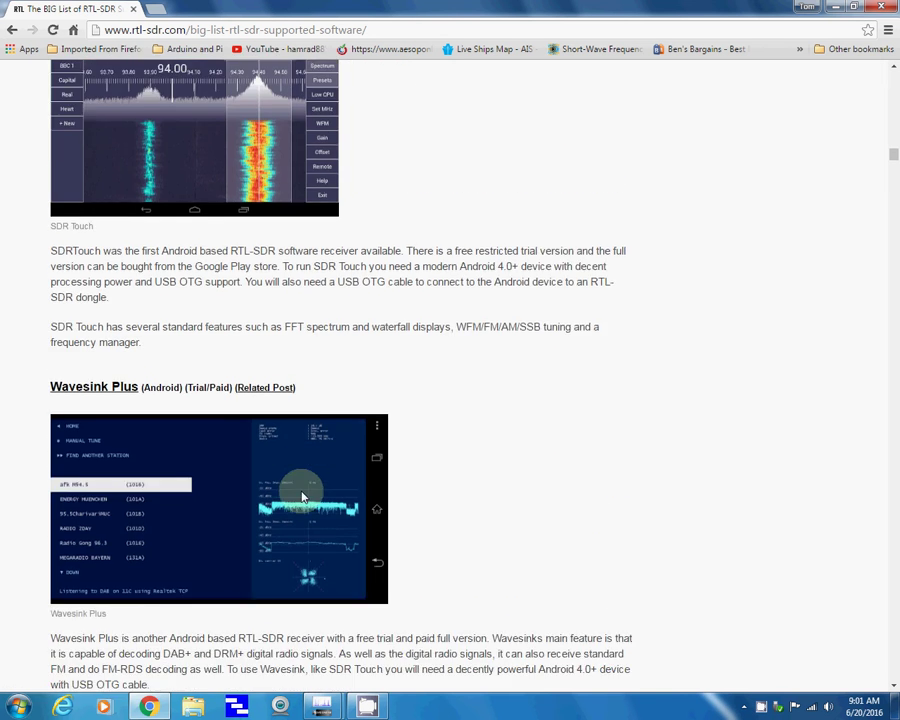
middle_click(303, 495)
middle_click(303, 495)
- Keep scrolling down until the RTL_TCP and RTL_FM_PYTHON entries are in view
scroll(301, 493, down, 10)
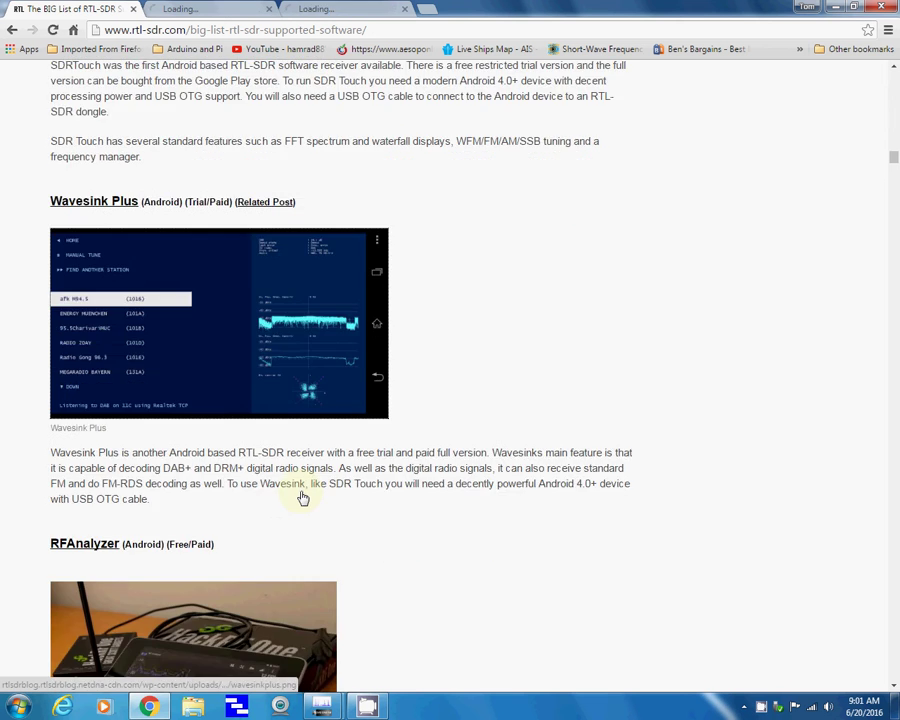
scroll(301, 491, down, 6)
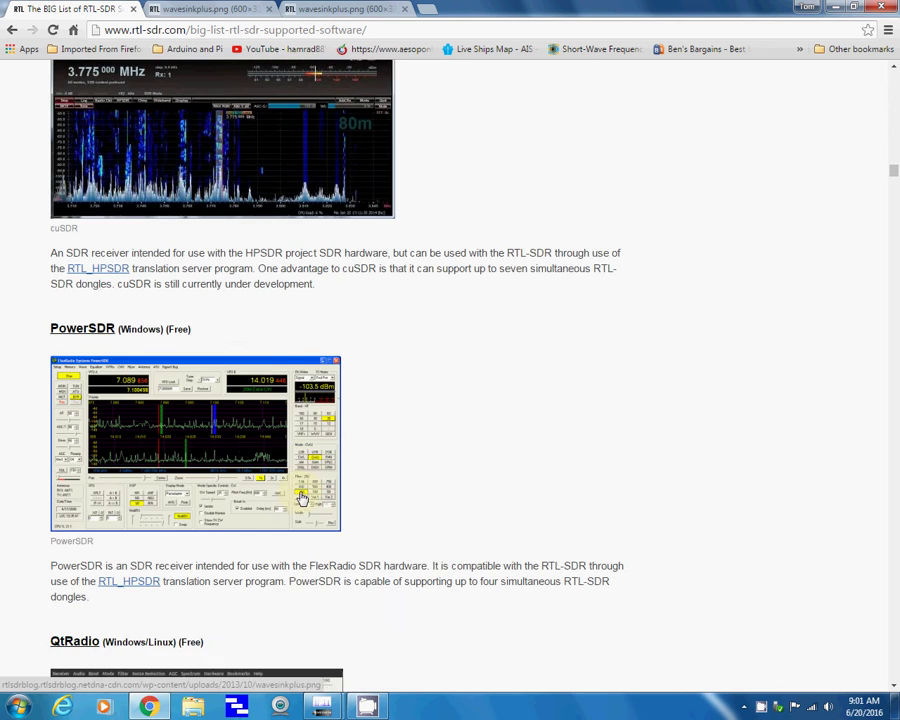
scroll(301, 491, down, 3)
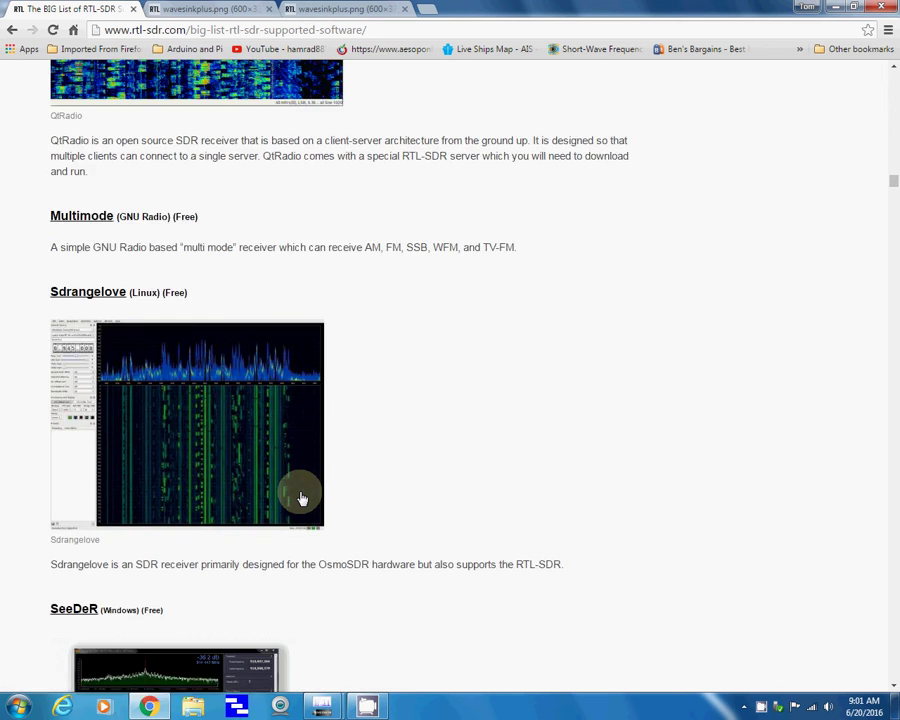
scroll(301, 497, down, 5)
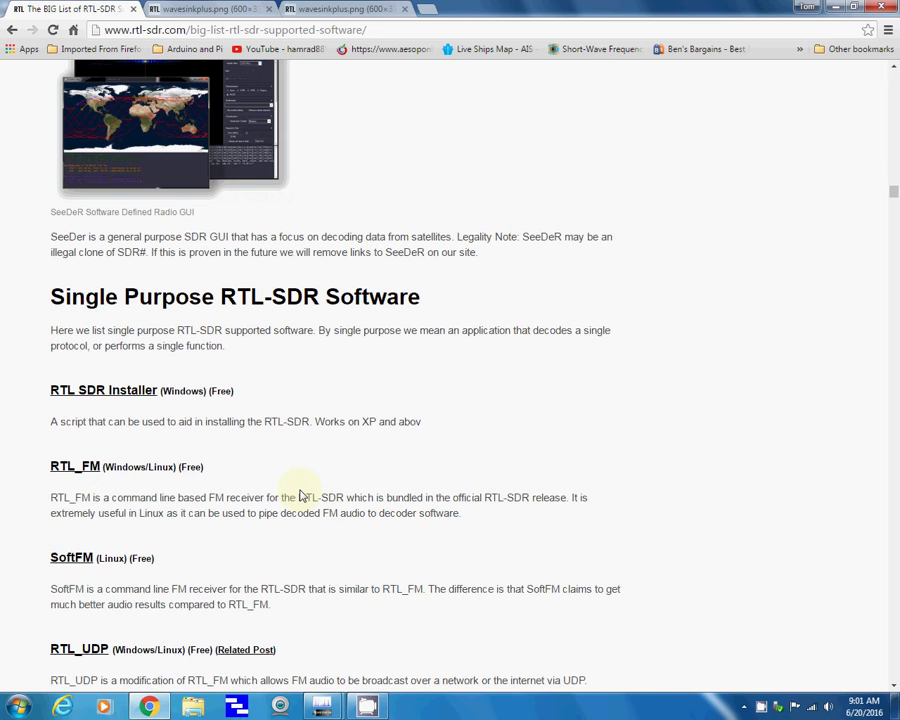
scroll(301, 497, down, 2)
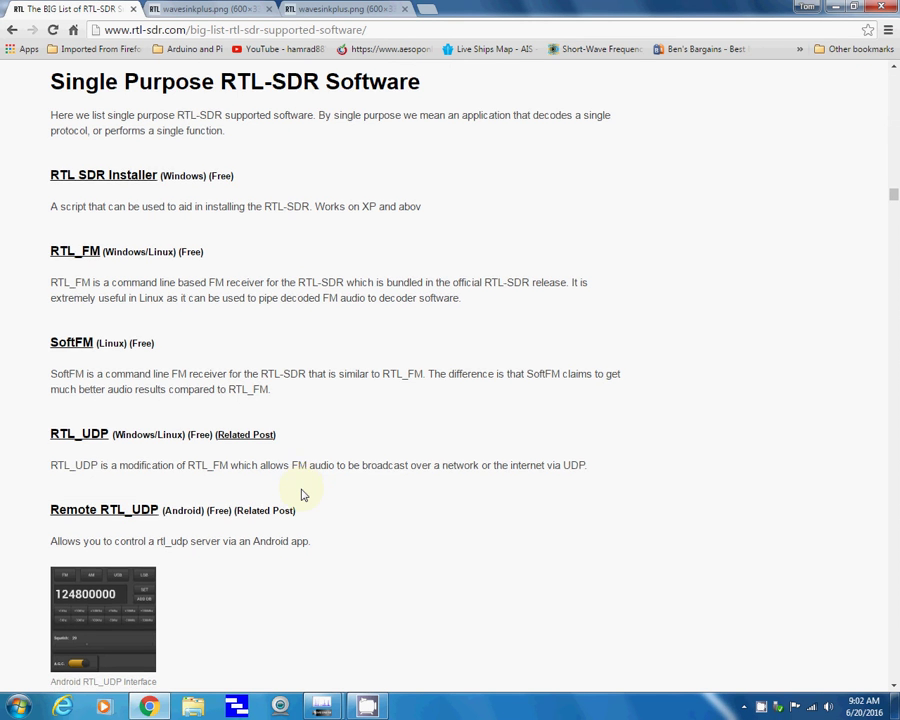
scroll(303, 494, down, 5)
scroll(303, 494, down, 3)
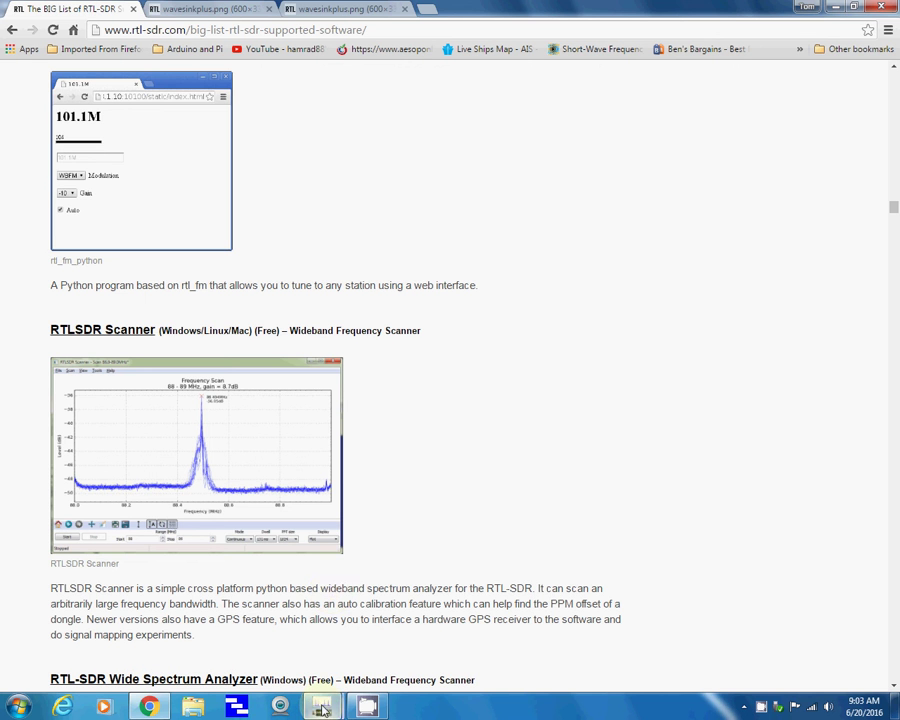
- Bring RTLSDR Scanner forward to view the finished 30–1100 MHz scan at 0.0 dB gain
mouse_move(367, 705)
click(370, 672)
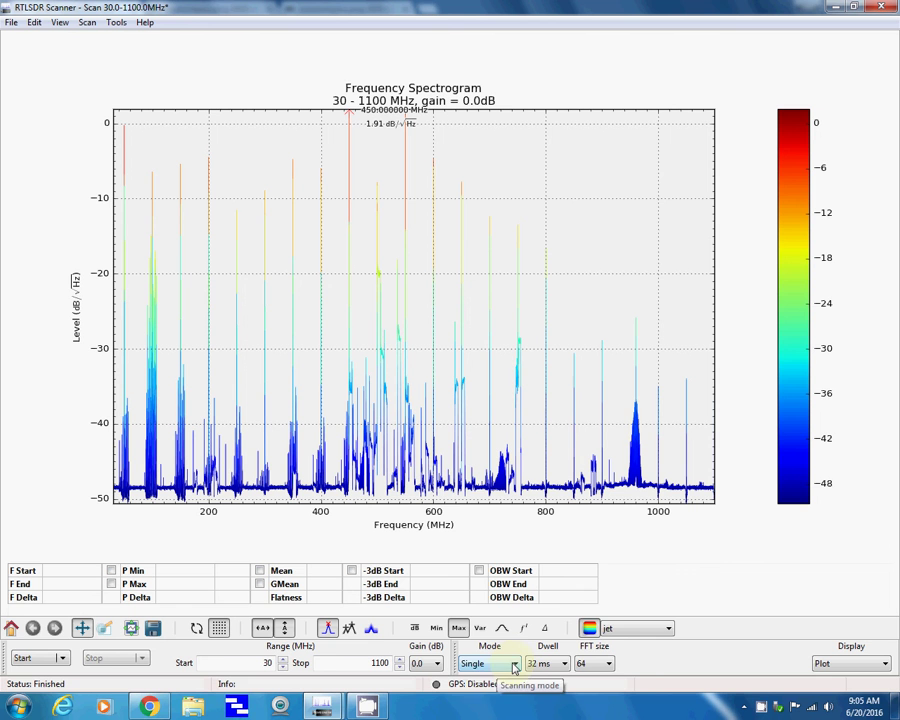
click(515, 665)
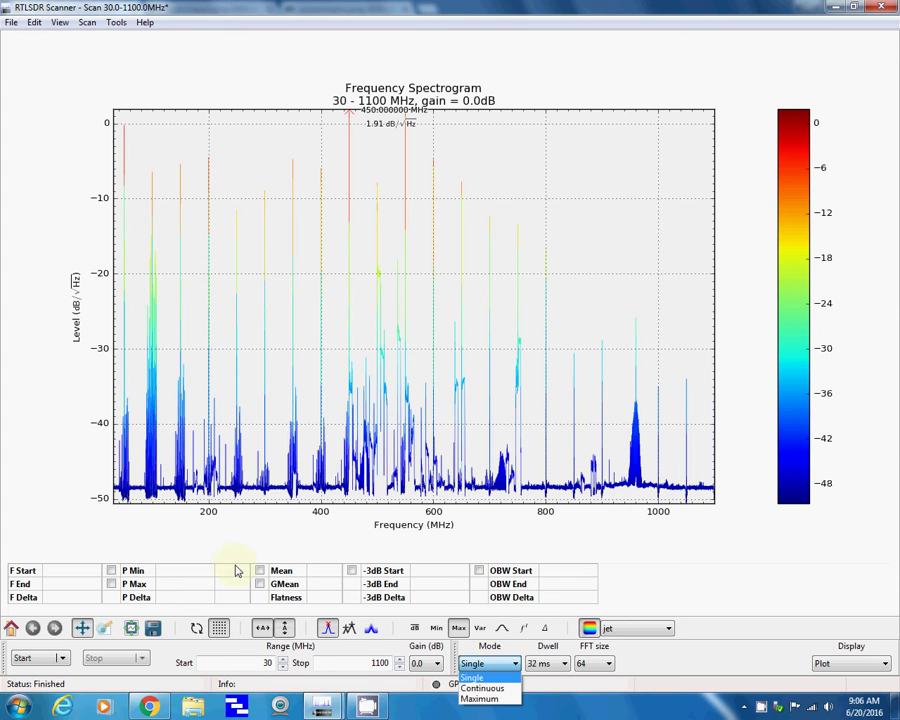
click(695, 548)
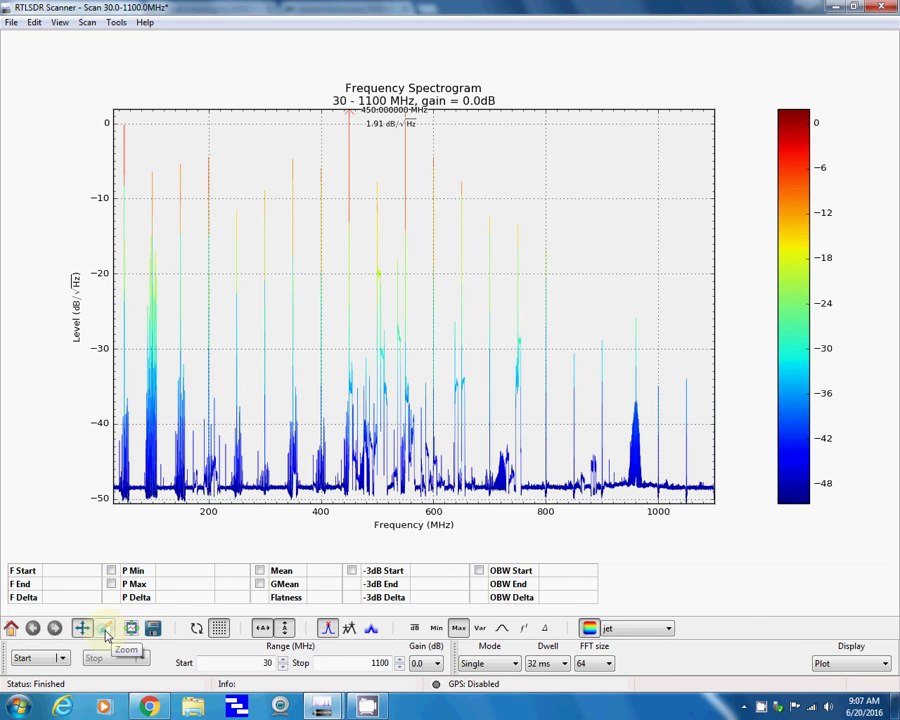
- Zoom the spectrogram onto the 85–115 MHz FM broadcast peaks around 100 MHz
click(105, 632)
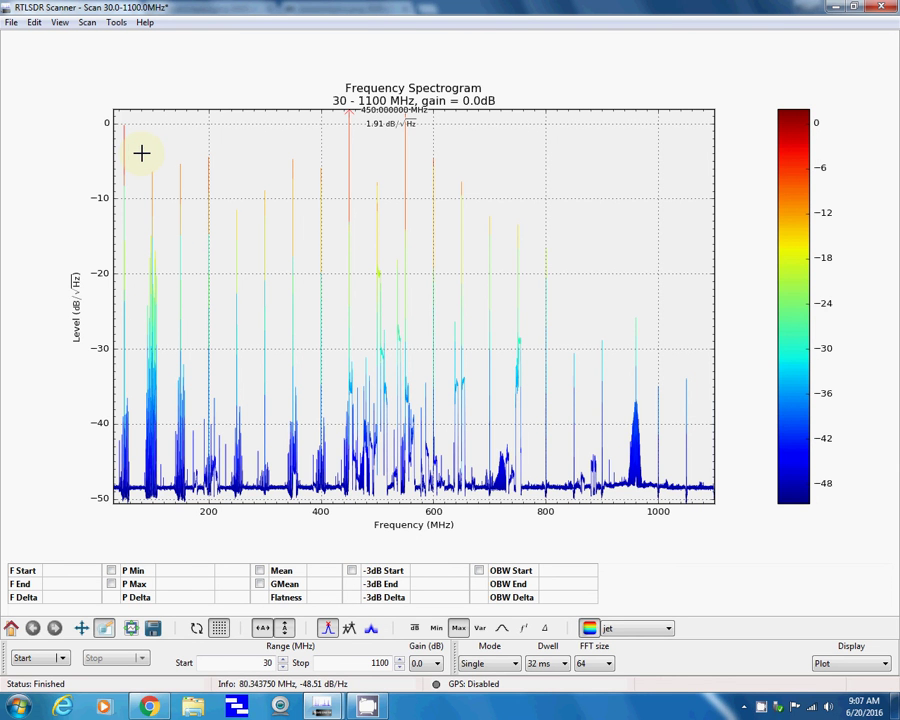
drag(141, 152, 165, 500)
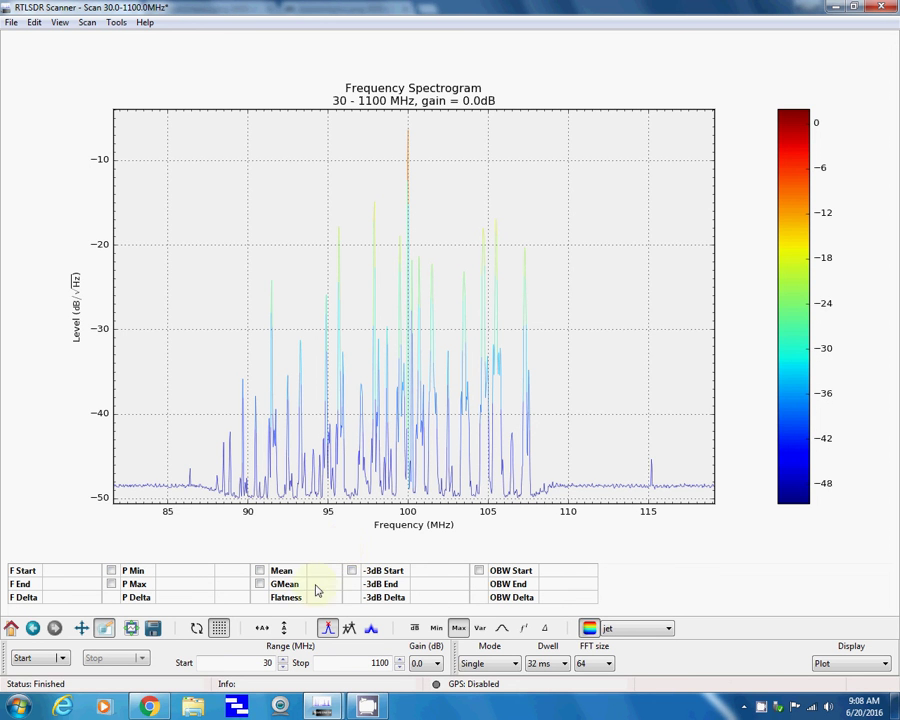
- Enable auto range frequency so the plot spans the full 30–1100 MHz scan
click(264, 630)
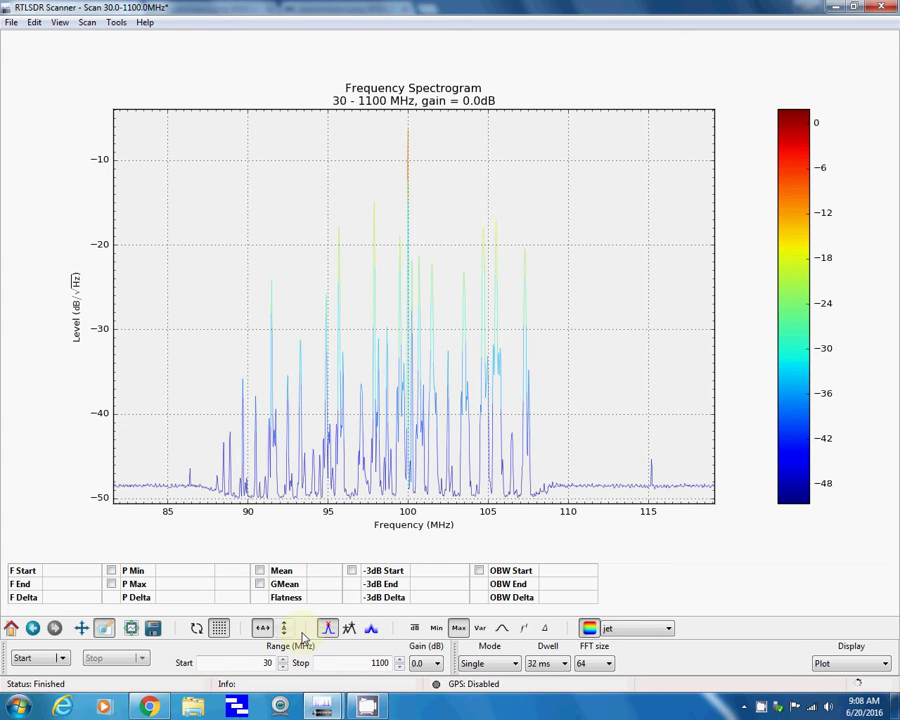
click(283, 628)
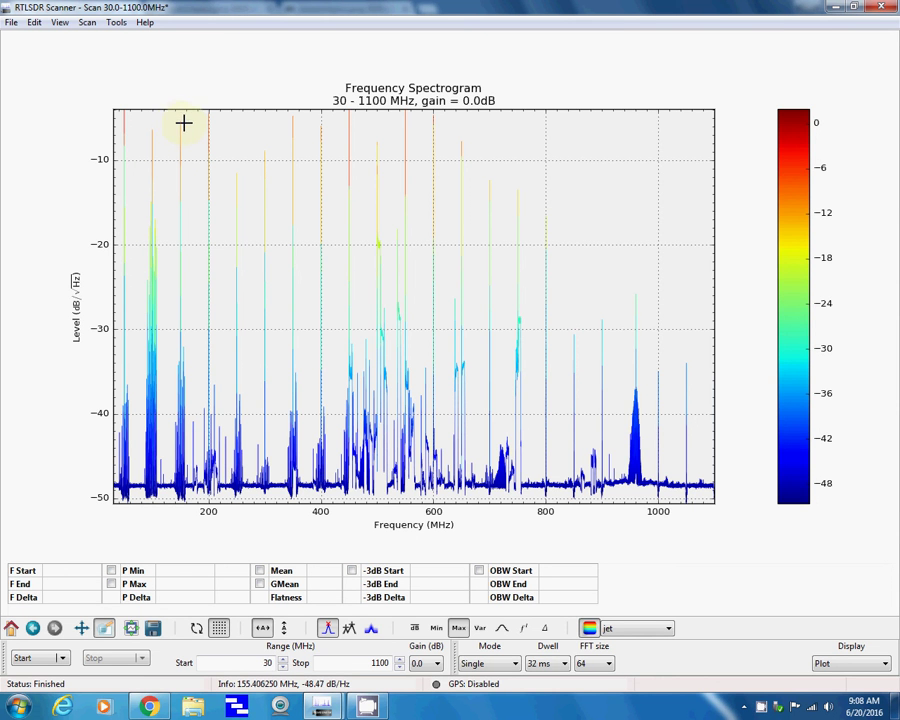
- Zoom into the 140–200 MHz stretch, revealing strong peaks near 150 and 200 MHz
drag(176, 122, 218, 491)
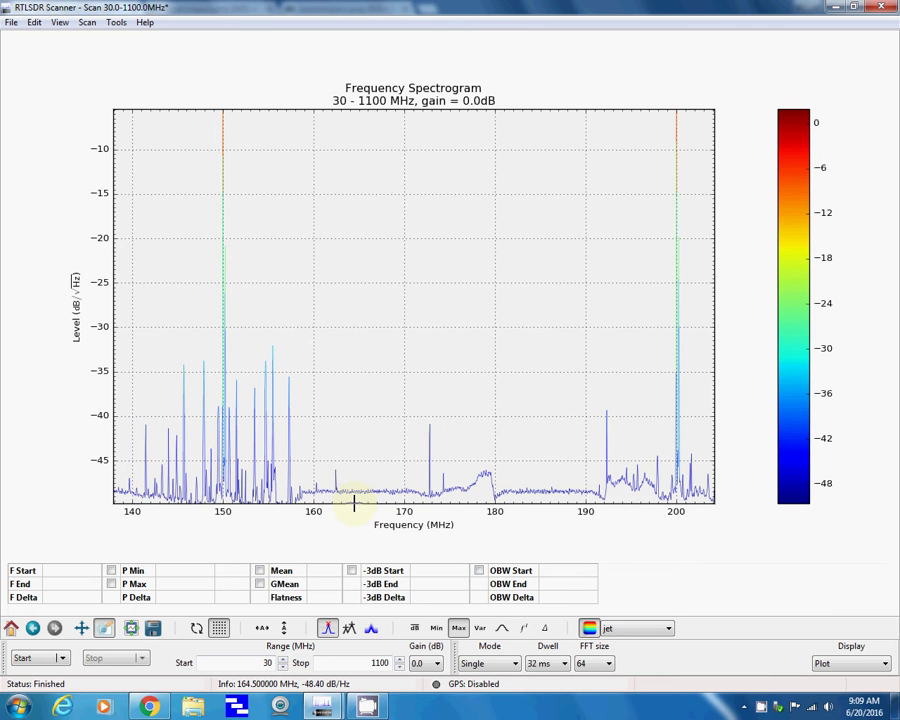
- Zoom to 160–164.5 MHz, then tightly onto the 162.44 MHz peak (162.33–162.64 MHz)
drag(353, 503, 313, 464)
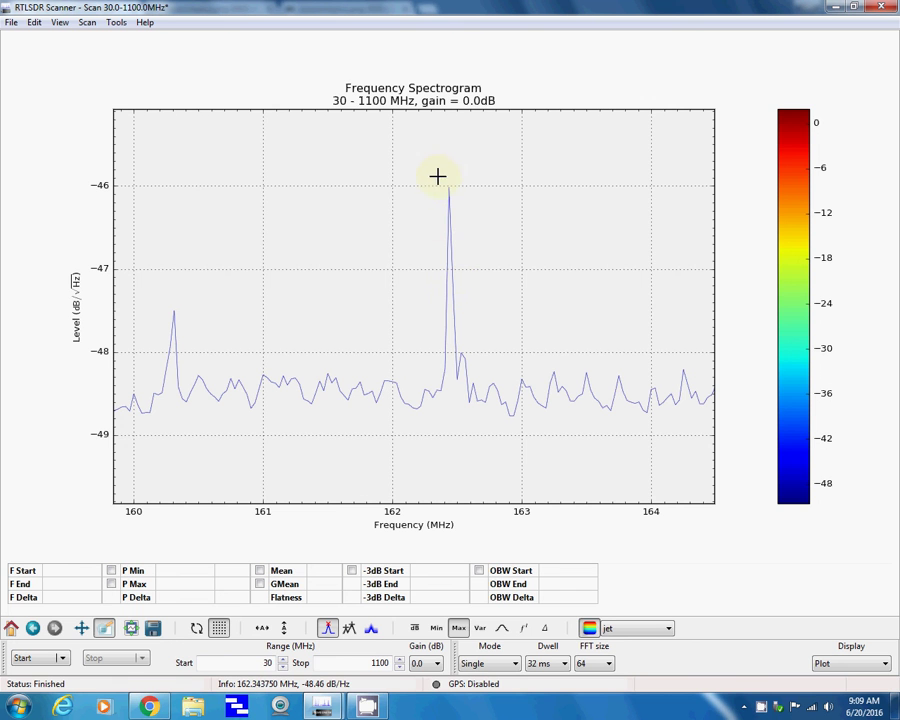
drag(434, 180, 475, 459)
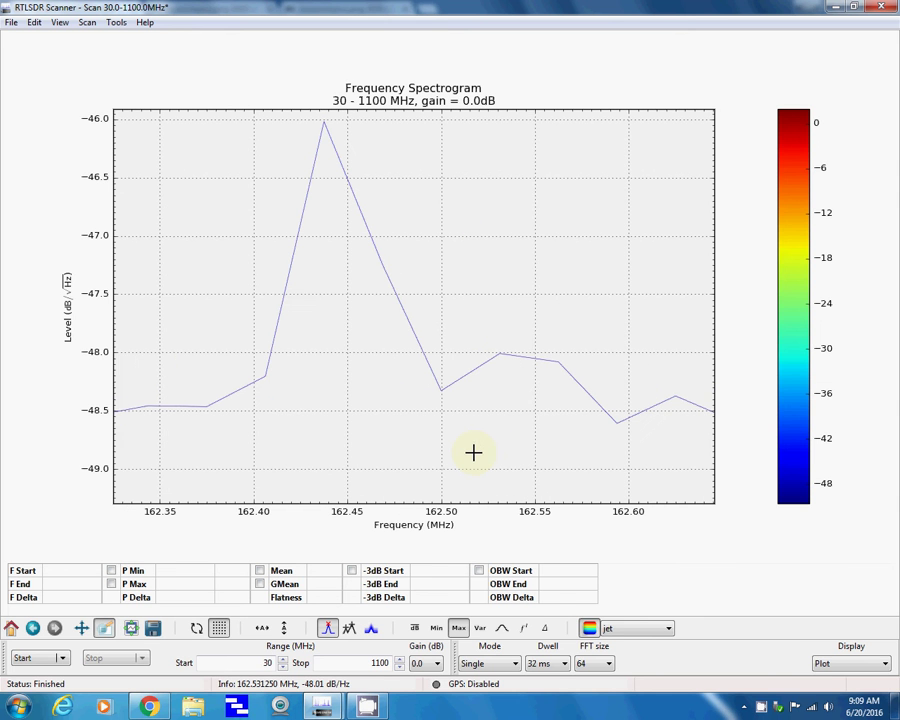